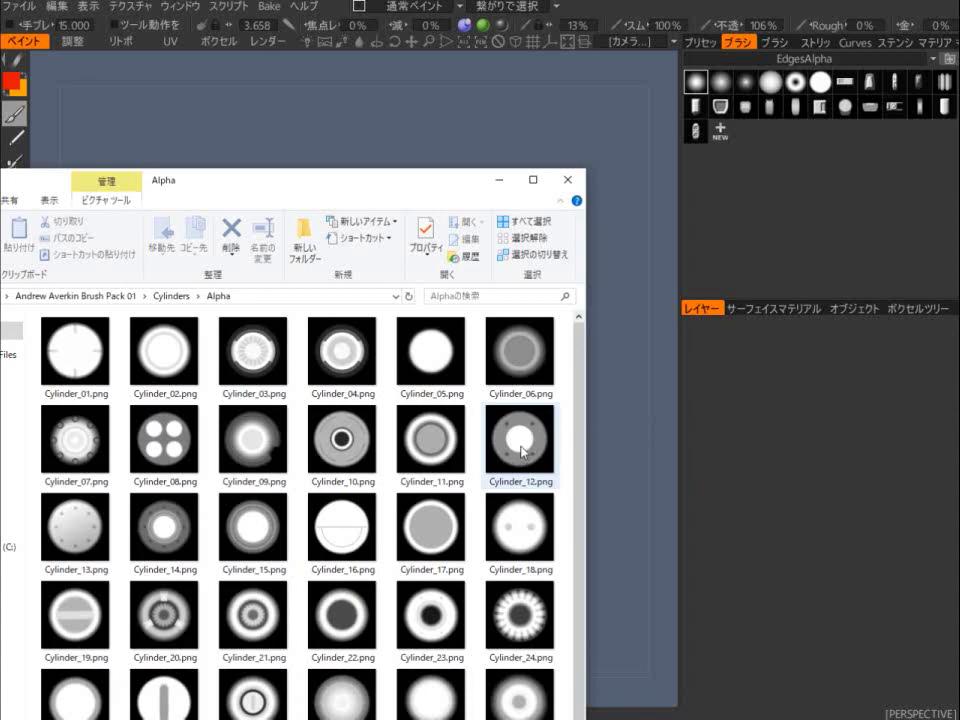
Step: Add Cylinder_08.png from the Explorer Alpha folder to 3D-Coat's Brush panel as a new brush
left_click_drag(523, 452, 744, 56)
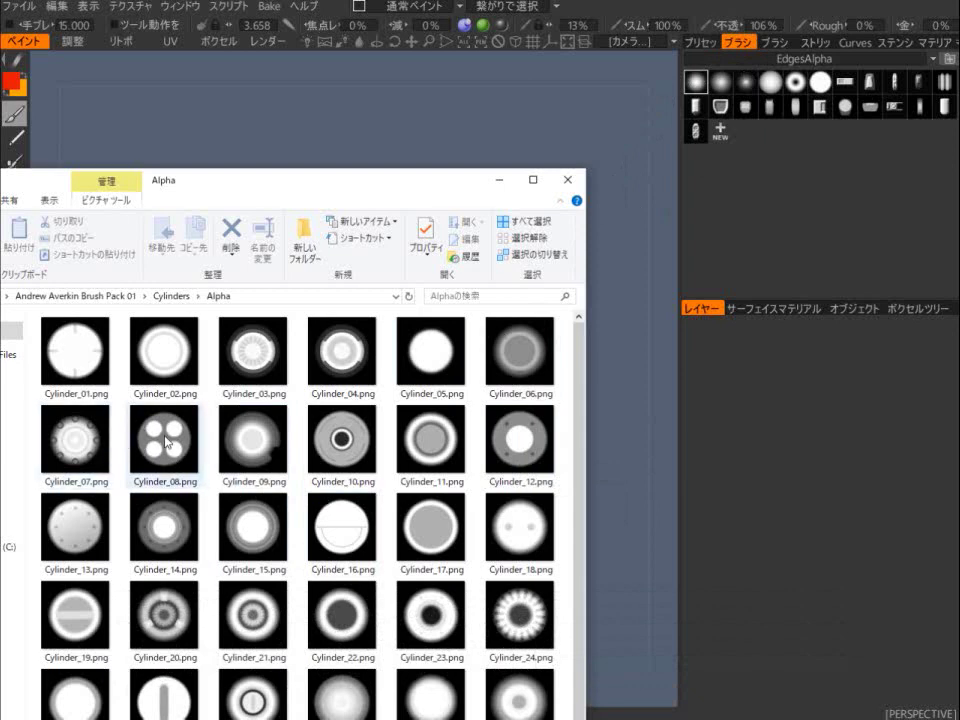
mouse_move(168, 430)
left_mouse_down()
mouse_move(629, 331)
mouse_move(767, 223)
left_mouse_up()
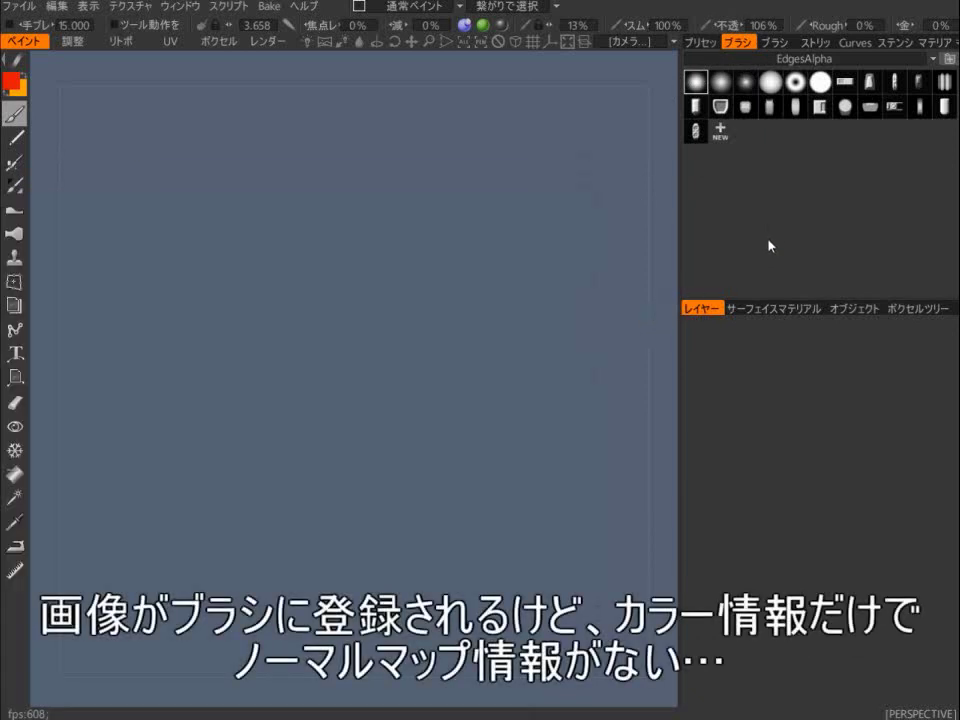
Step: Send the new four-circle brush to Clip Studio Paint with 外部エディタで編集
left_click(712, 130)
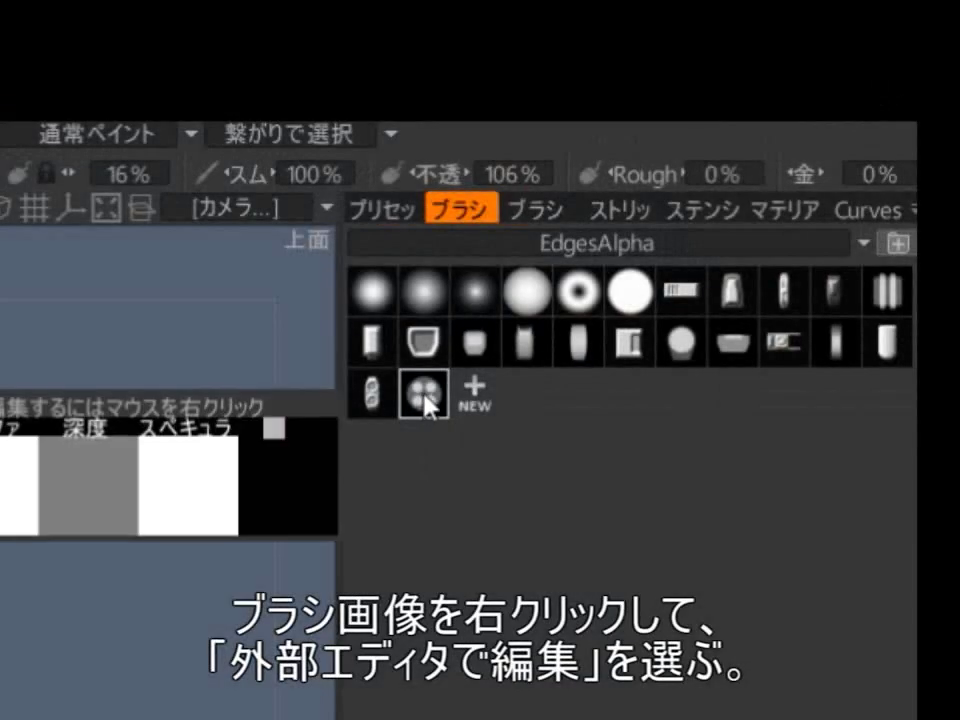
right_click(425, 403)
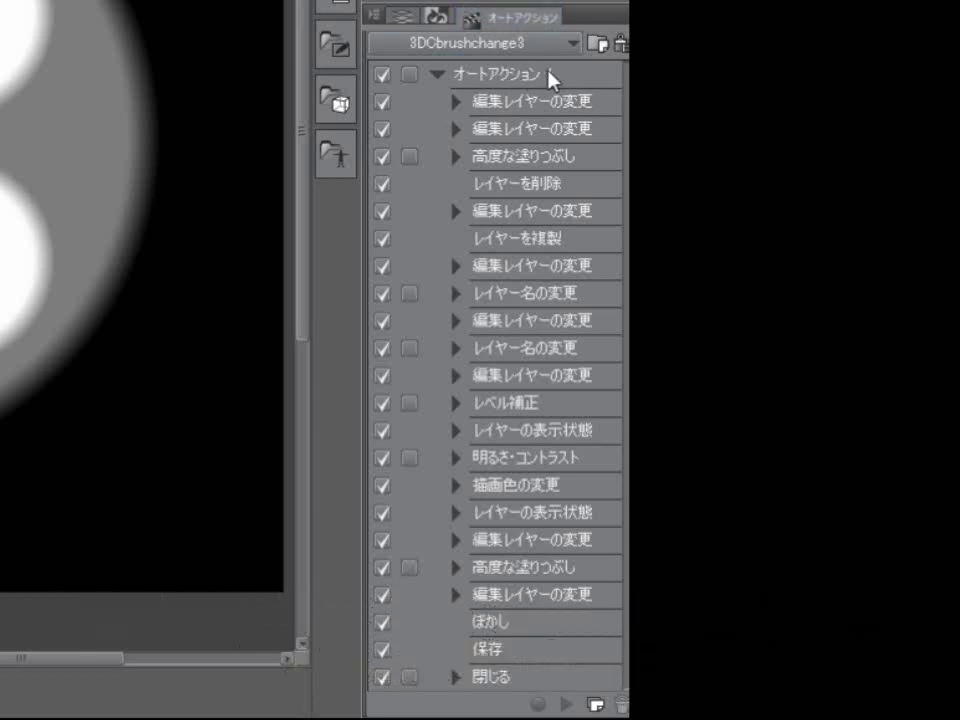
Step: Run the 3DCbrushchange3 auto action on the four-circle brush image
left_click(530, 82)
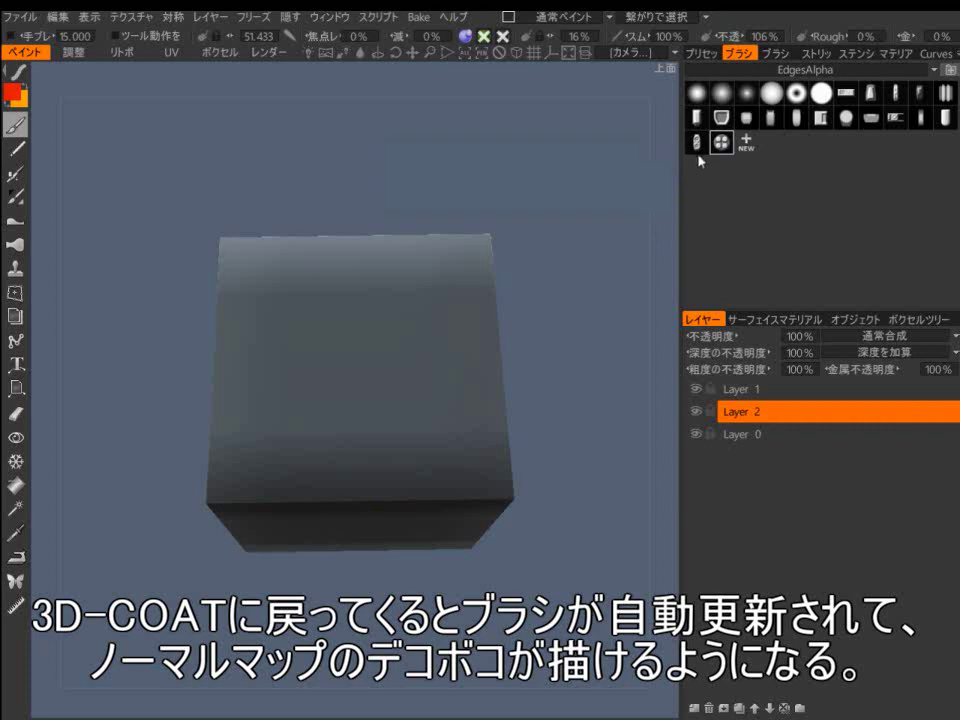
Step: Stamp two embossed four-circle details on the cube's front face, then view it from above
scroll(575, 319, "up", 3)
scroll(600, 332, "up", 3)
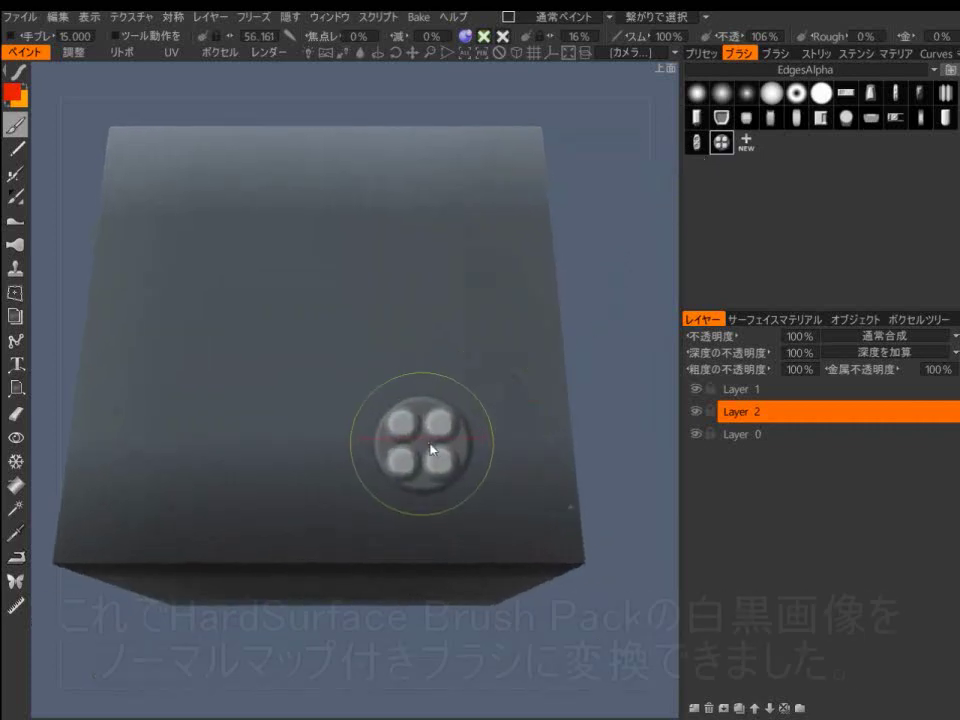
left_click(436, 435)
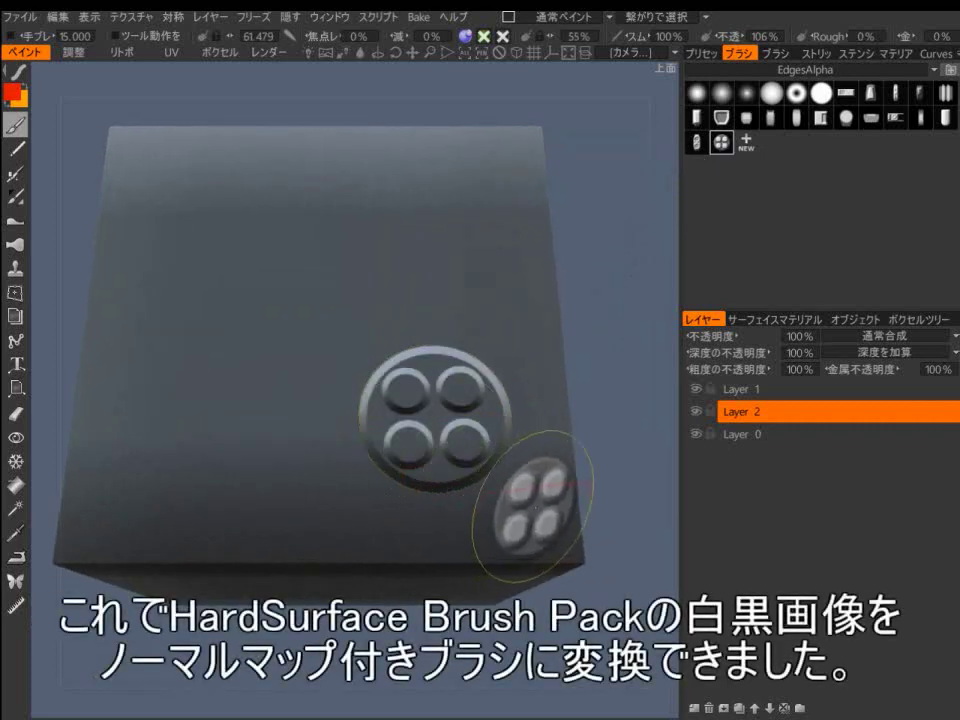
scroll(570, 415, "up", 3)
scroll(570, 415, "down", 3)
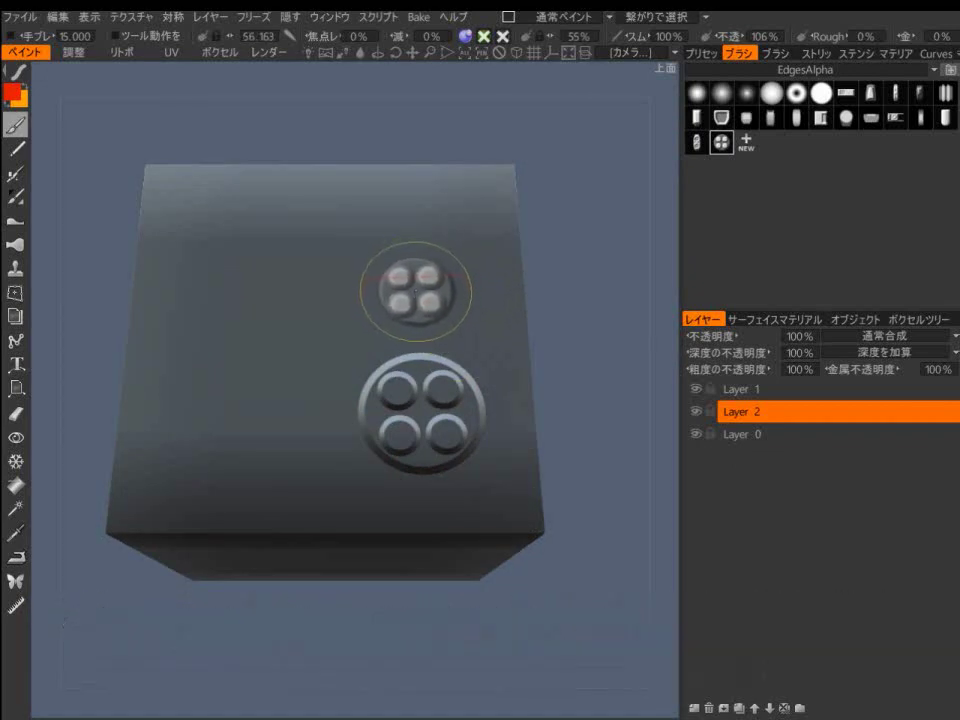
left_click(432, 290)
mouse_move(574, 347)
left_mouse_down()
mouse_move(433, 330)
mouse_move(619, 360)
mouse_move(495, 377)
mouse_move(326, 366)
mouse_move(318, 513)
mouse_move(396, 579)
mouse_move(557, 403)
mouse_move(570, 365)
left_mouse_up()
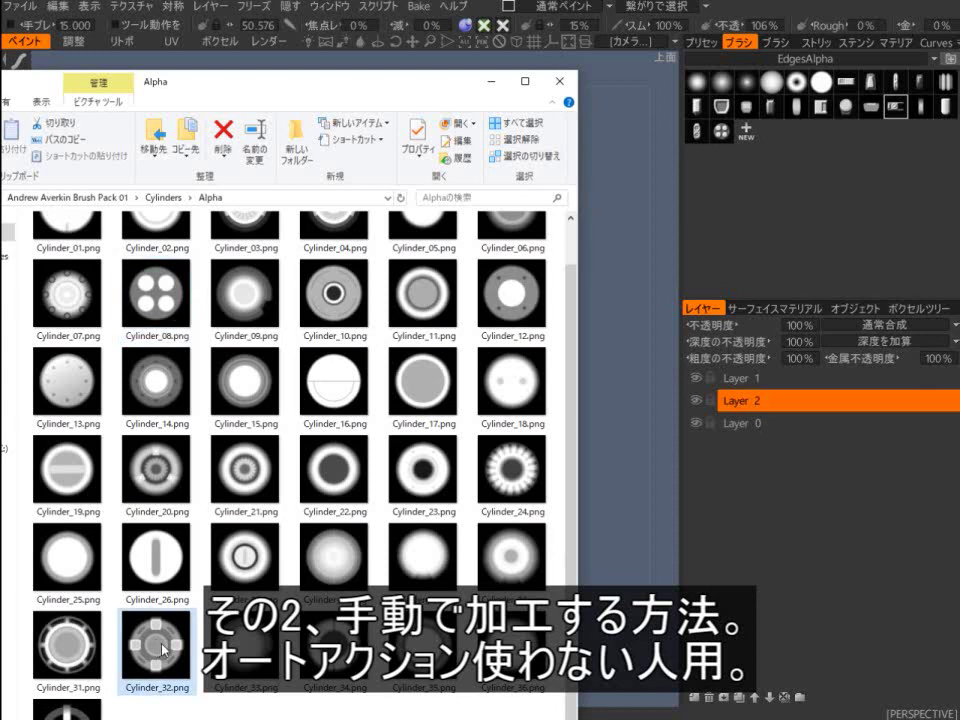
Step: Add Cylinder_32.png to the Brush panel and open the ring brush as pen.psd in Clip Studio Paint
mouse_move(155, 640)
left_mouse_down()
mouse_move(303, 572)
mouse_move(798, 238)
left_mouse_up()
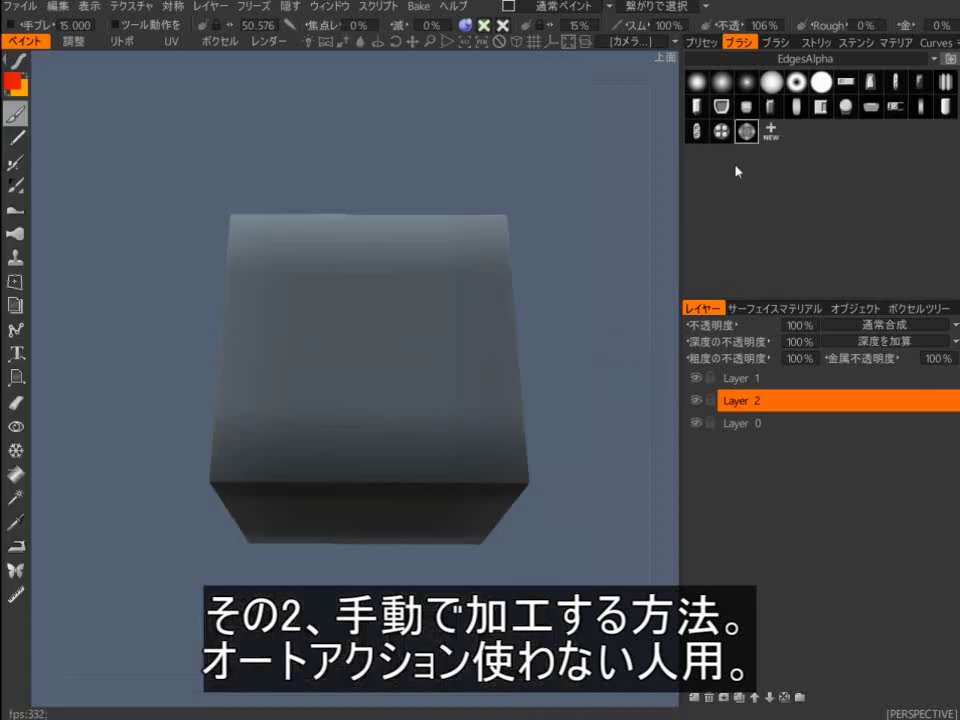
left_click(748, 132)
right_click(746, 131)
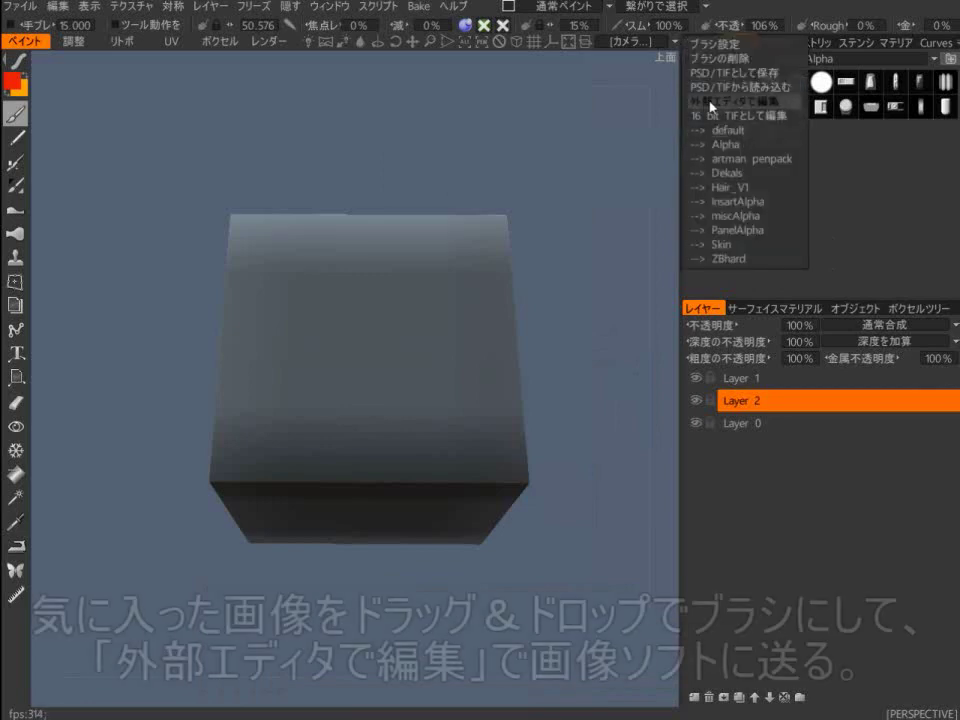
left_click(724, 102)
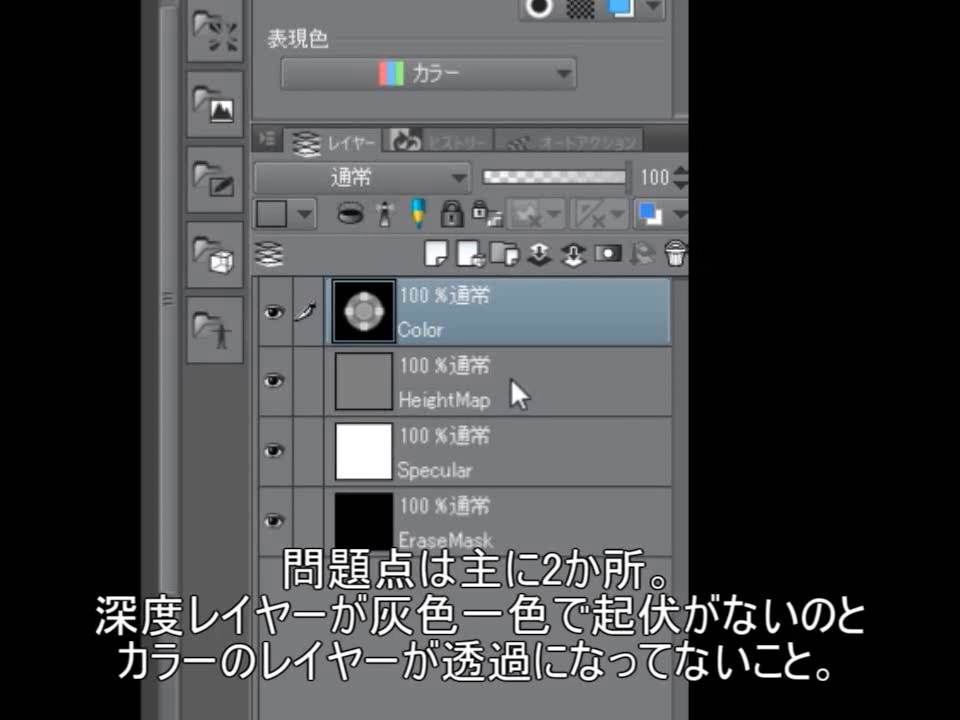
Step: Delete the flat HeightMap layer, duplicate the Color layer, and rename the lower copy HeightMap
left_click(499, 384)
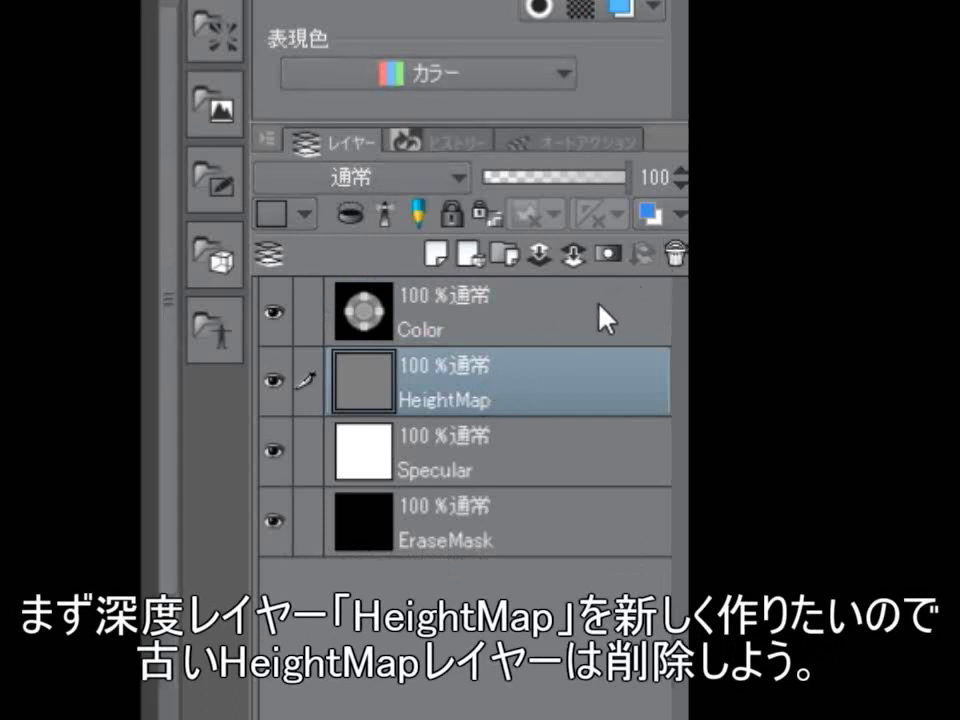
key("Delete")
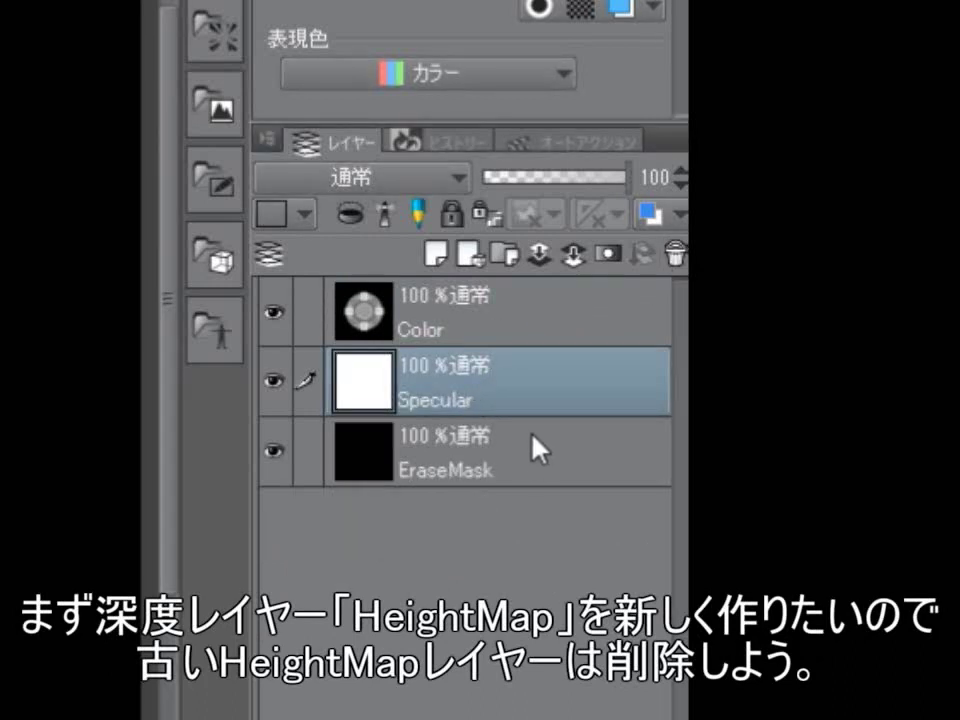
left_click(494, 338)
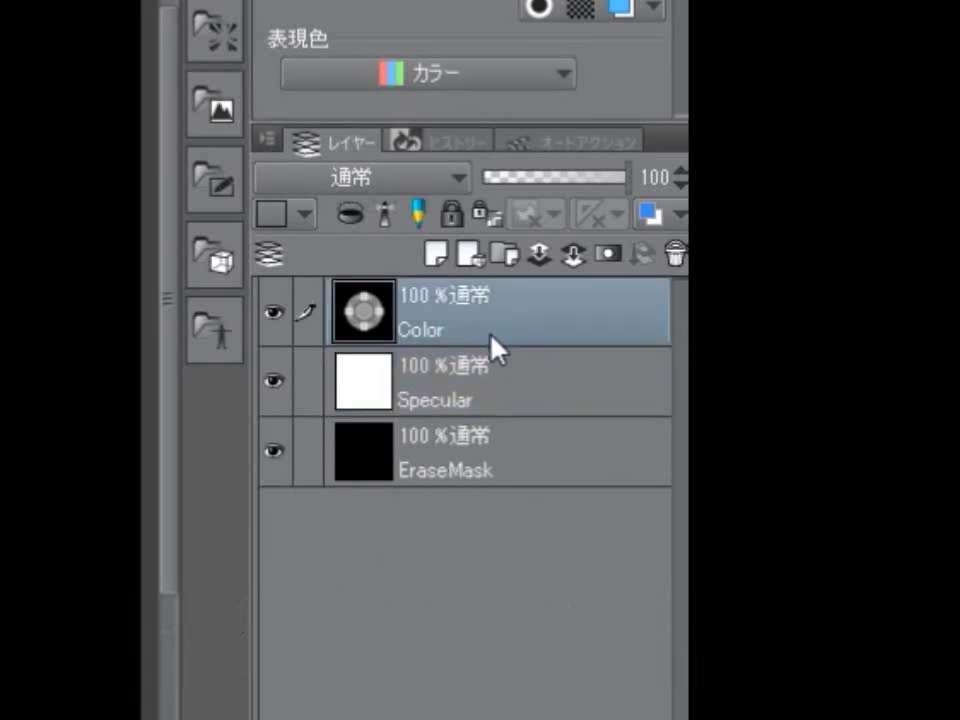
right_click(493, 333)
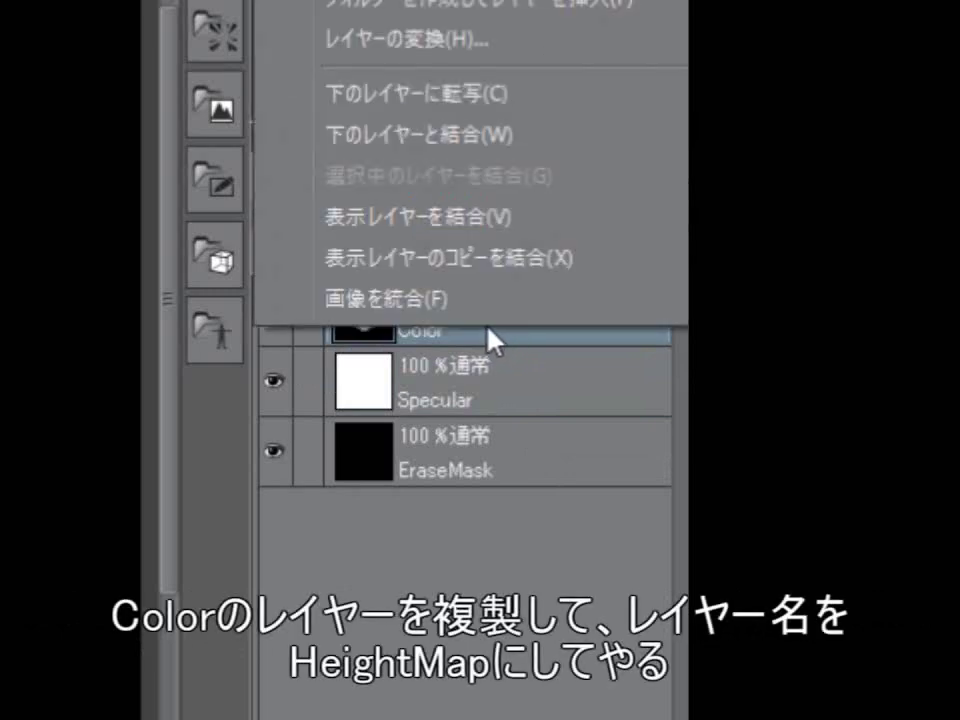
key("d")
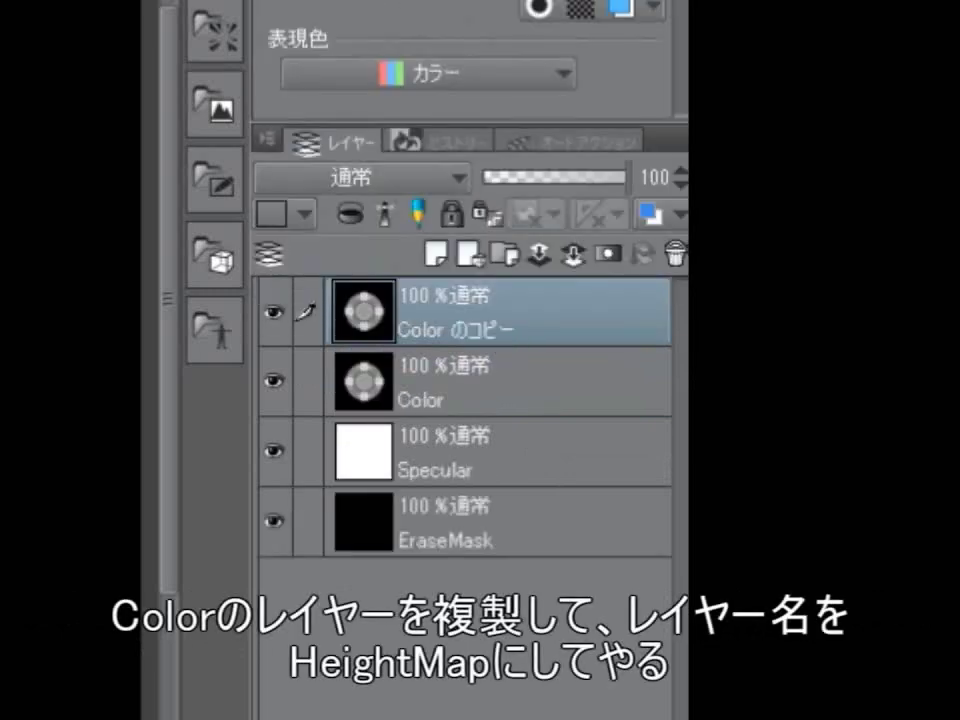
double_click(483, 403)
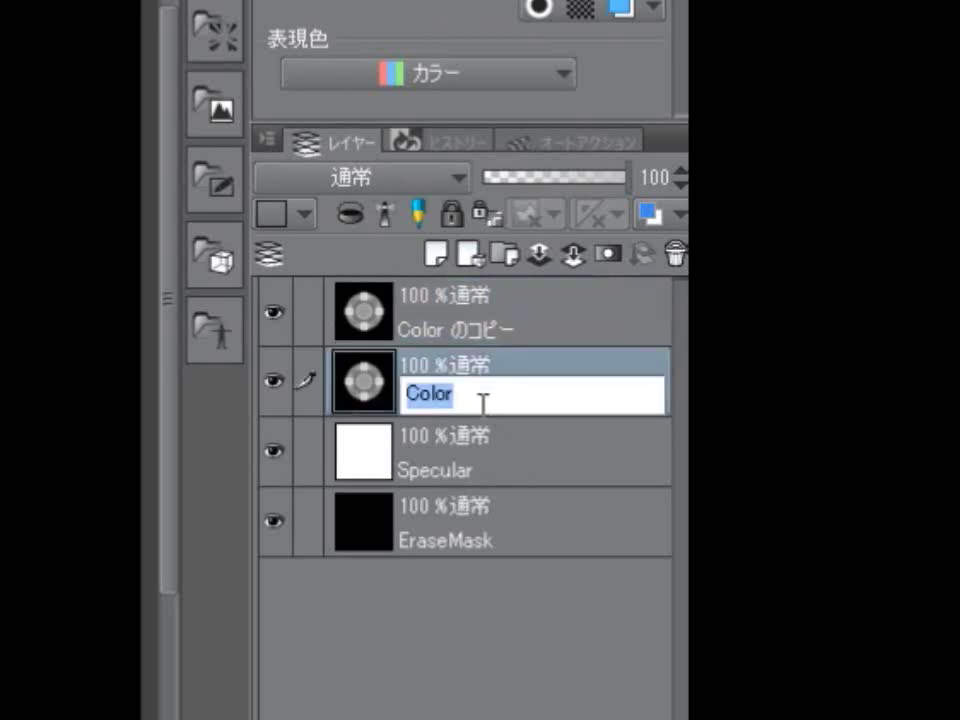
type("Height")
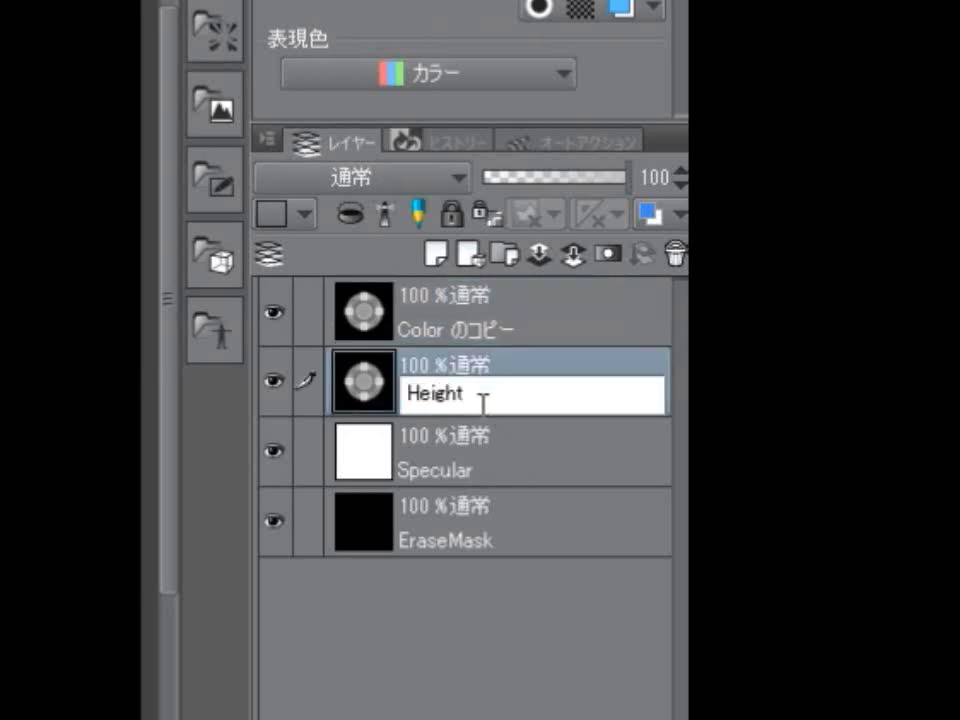
type("Map")
key("Return")
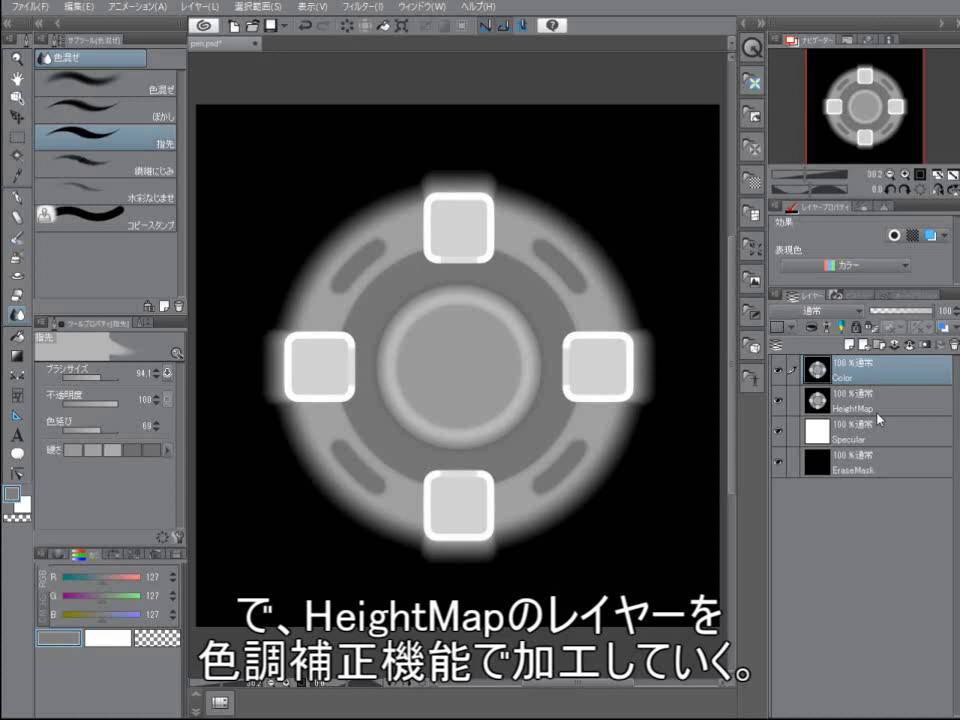
Step: Apply Levels to HeightMap, raising output black to mid grey (about RGB 129)
left_click(877, 414)
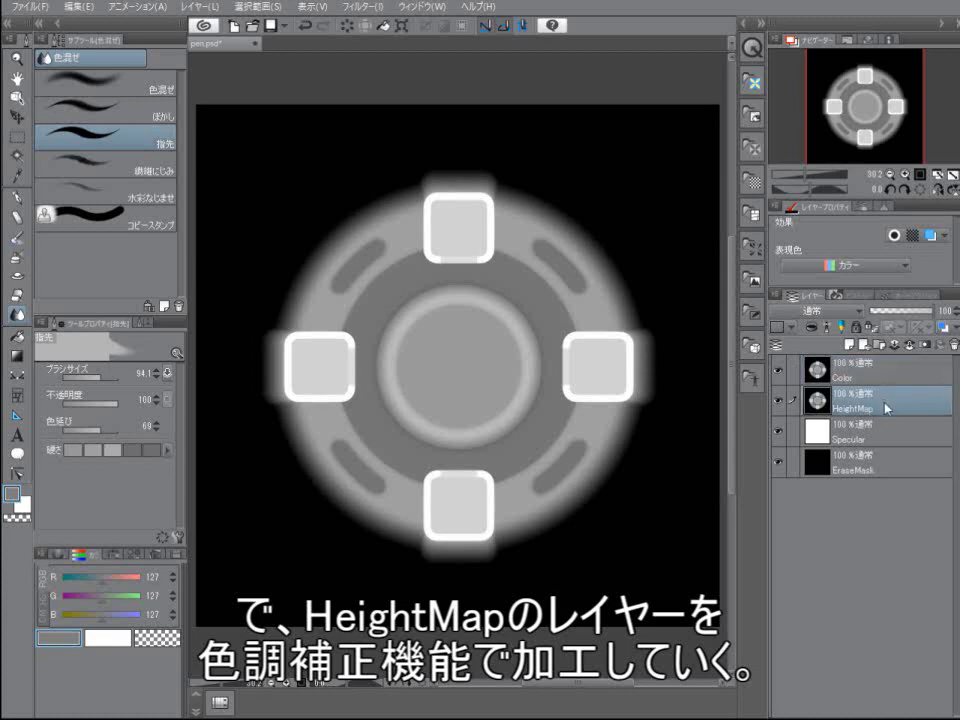
left_click(196, 6)
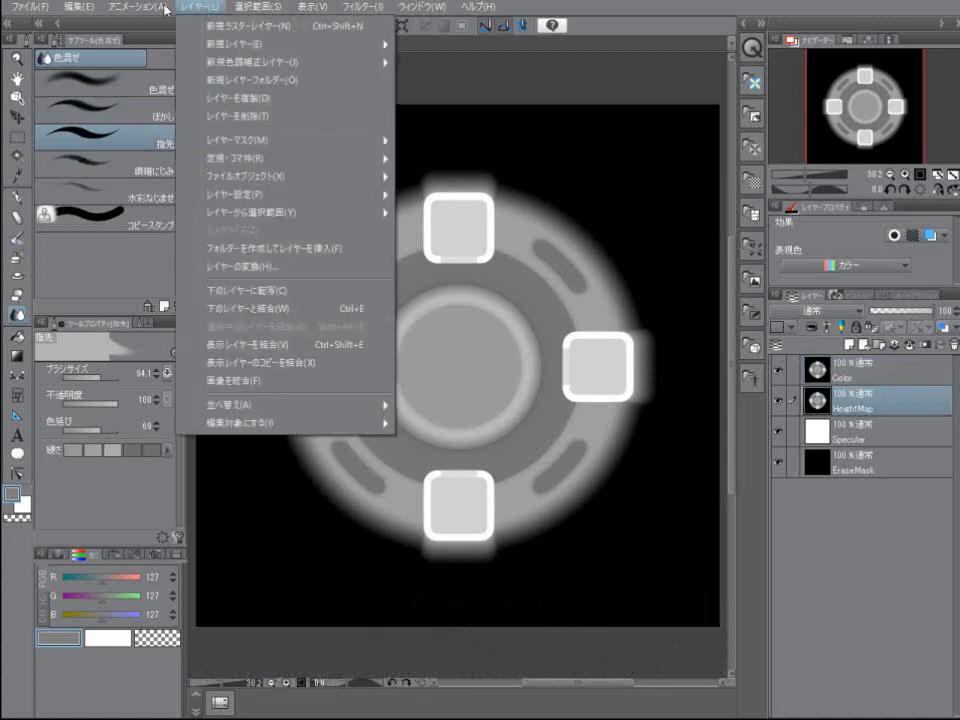
mouse_move(160, 297)
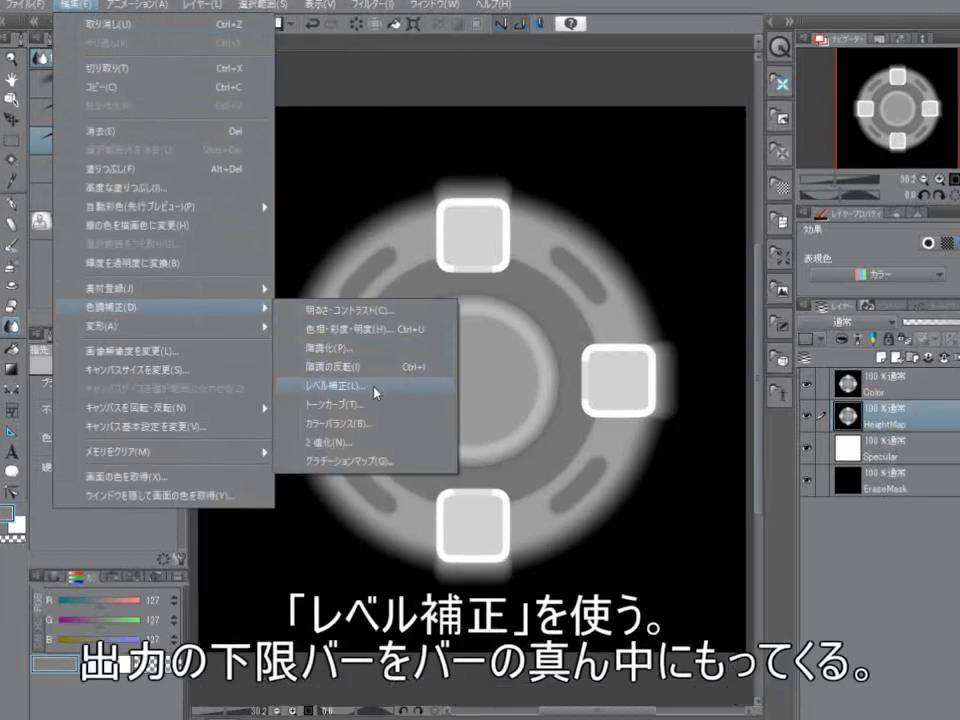
left_click(376, 388)
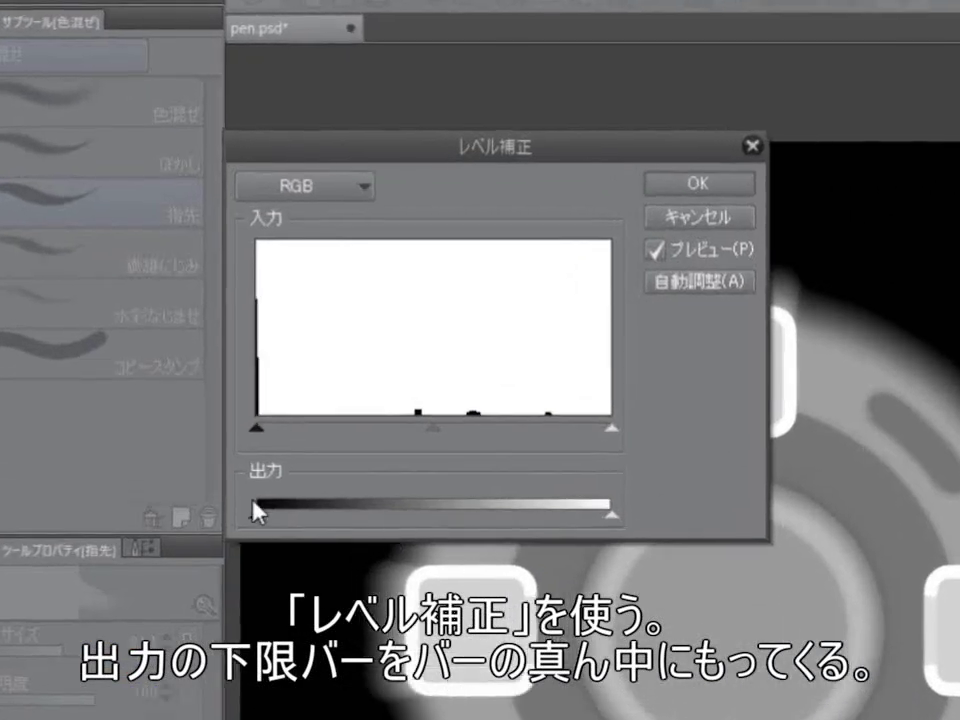
left_click_drag(258, 518, 264, 520)
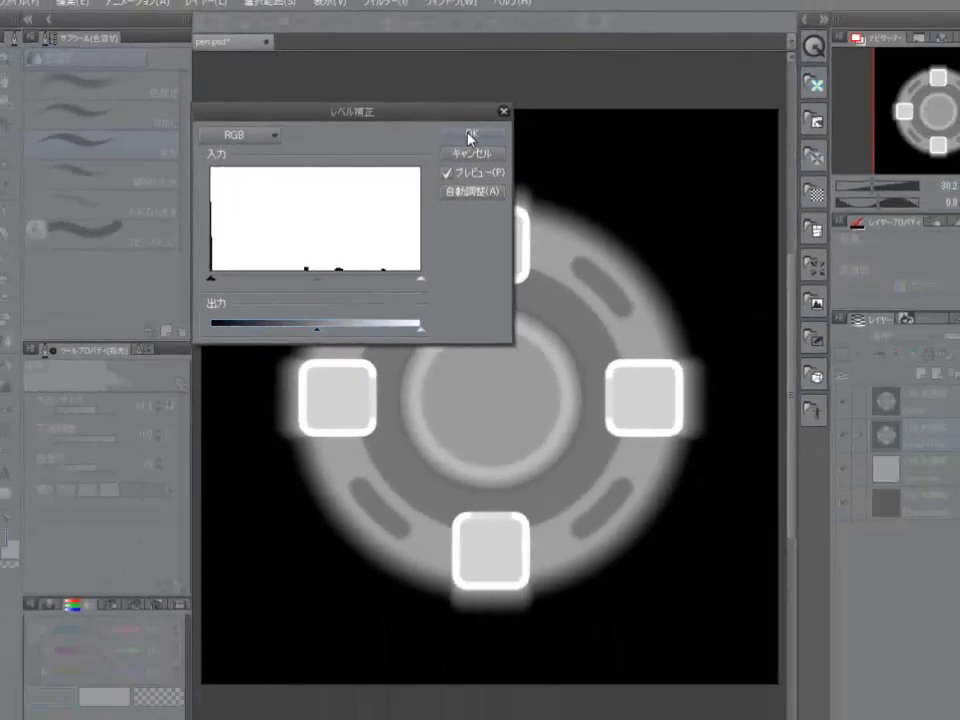
left_click(692, 186)
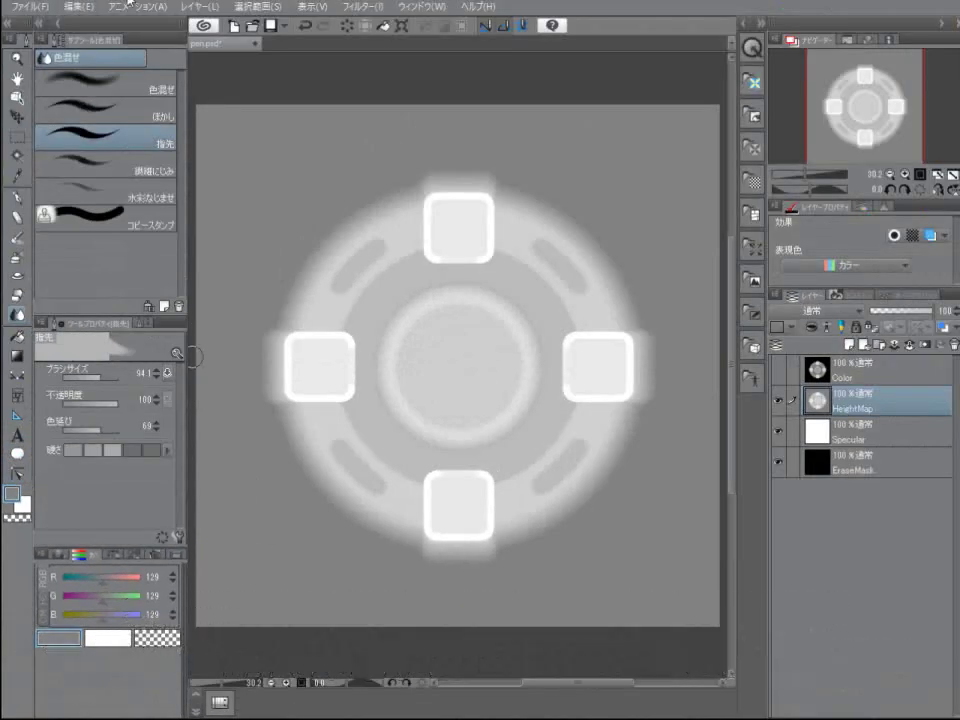
Step: Lower HeightMap brightness by 1 so its background reads RGB 127, 127, 127
left_click(129, 5)
mouse_move(163, 297)
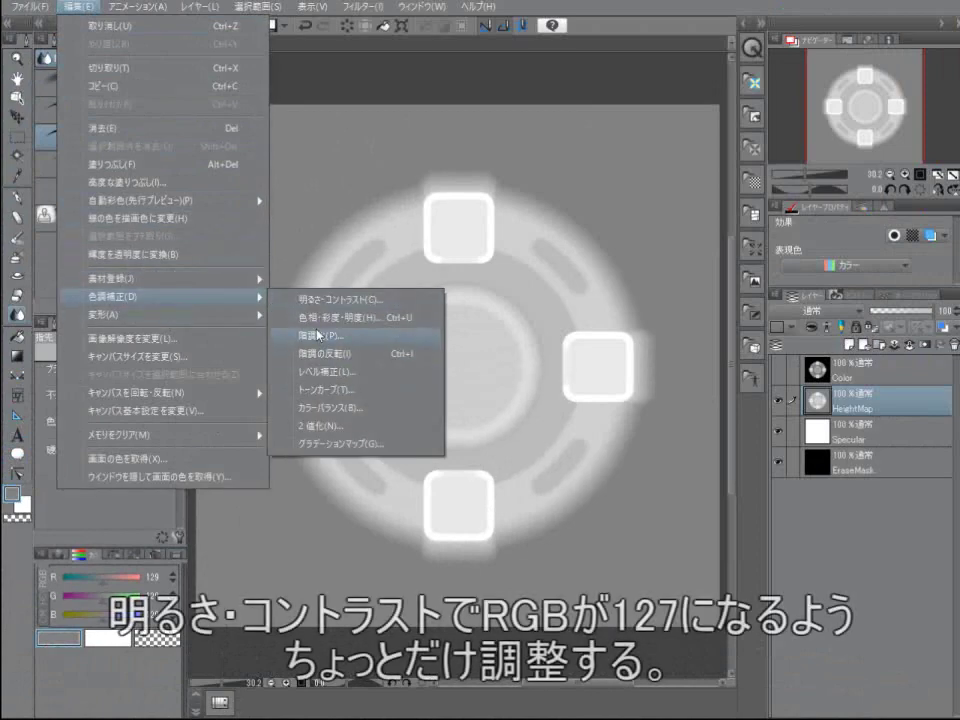
left_click(316, 299)
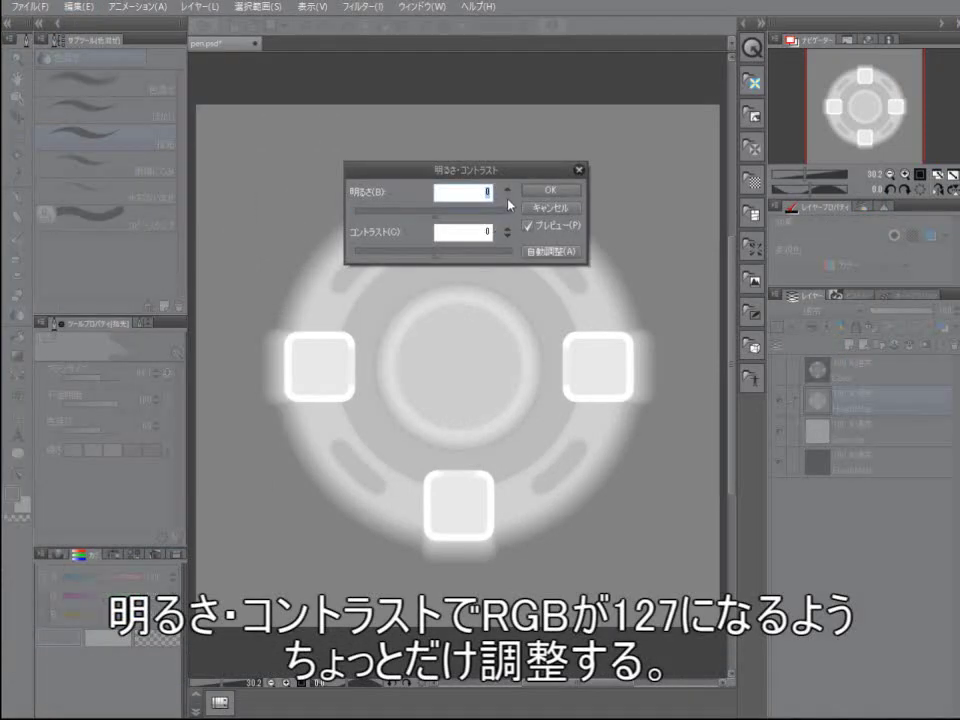
left_click(508, 199)
left_click(508, 199)
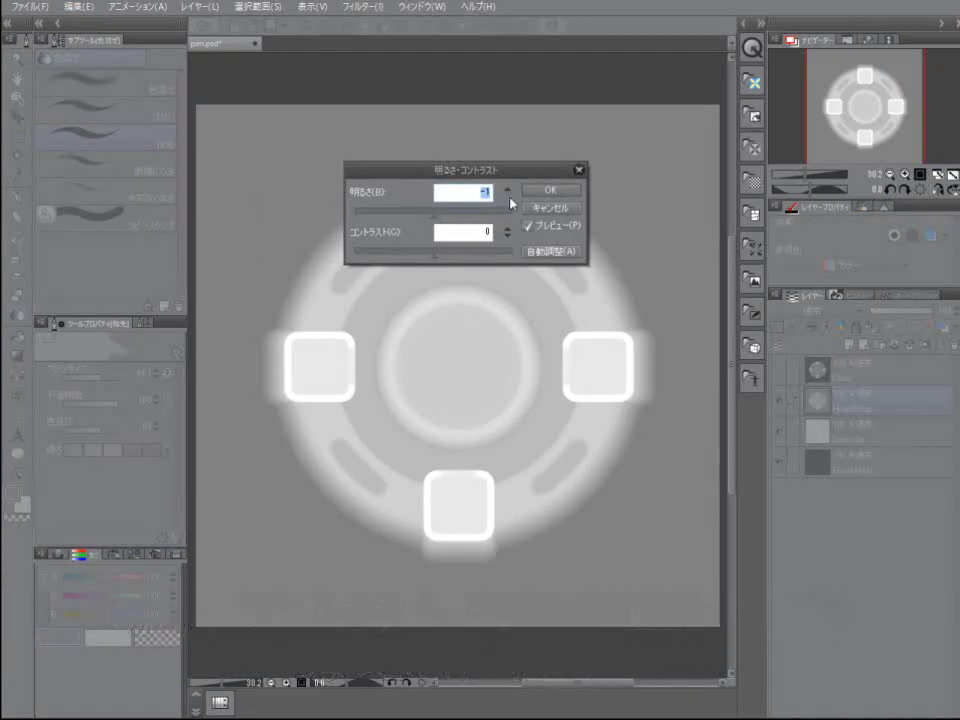
left_click(530, 192)
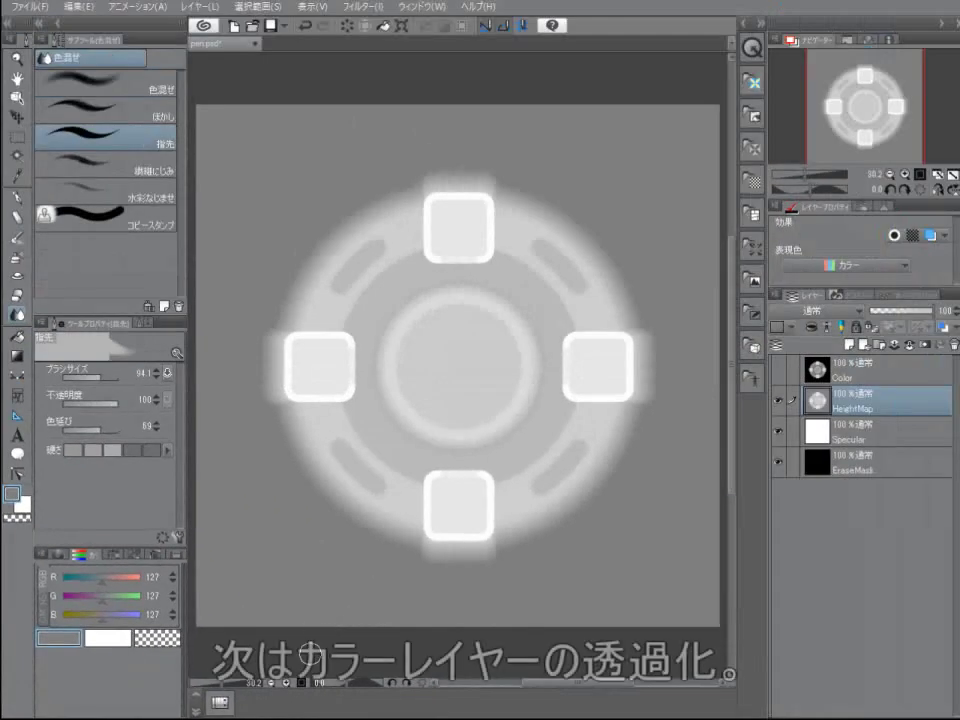
Step: Make the Color layer's black border transparent with Advanced Fill targeting black only
left_click(783, 371)
left_click(863, 377)
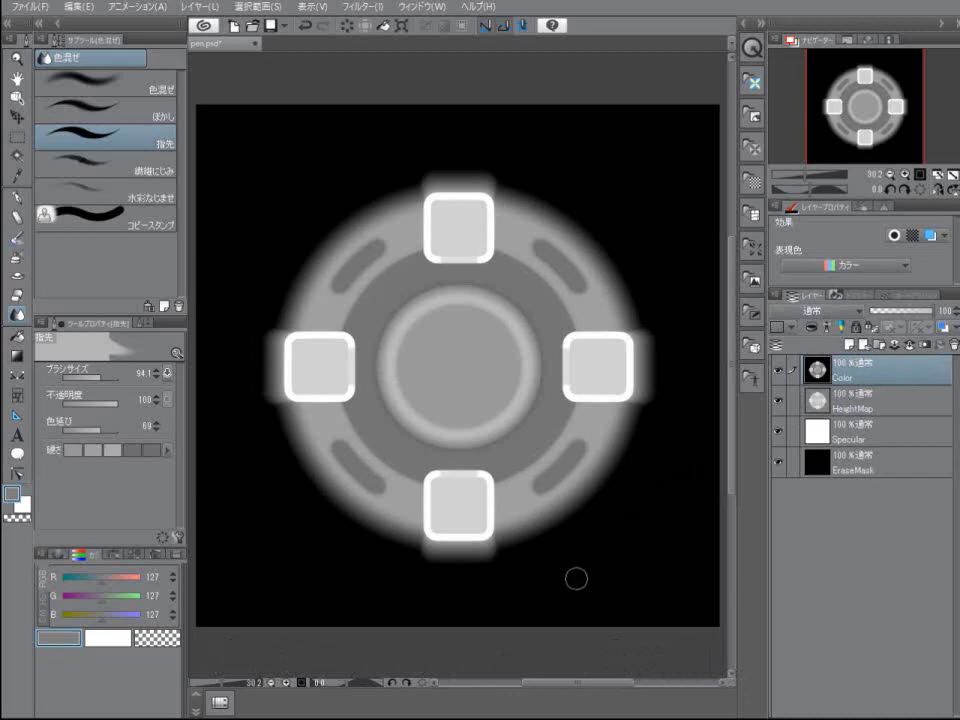
left_click(258, 6)
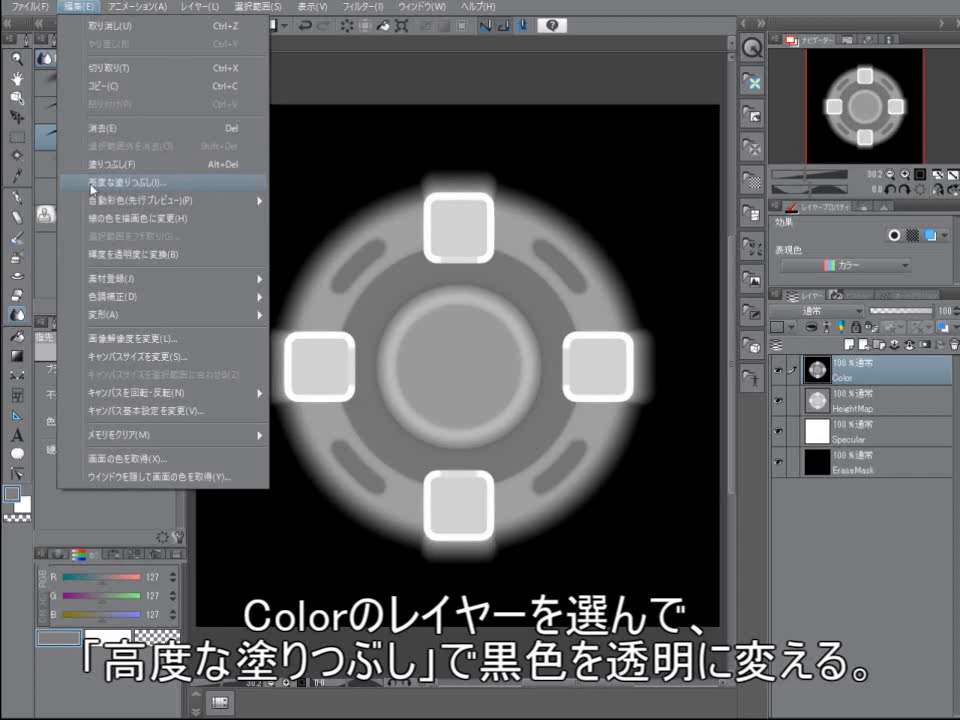
left_click(157, 185)
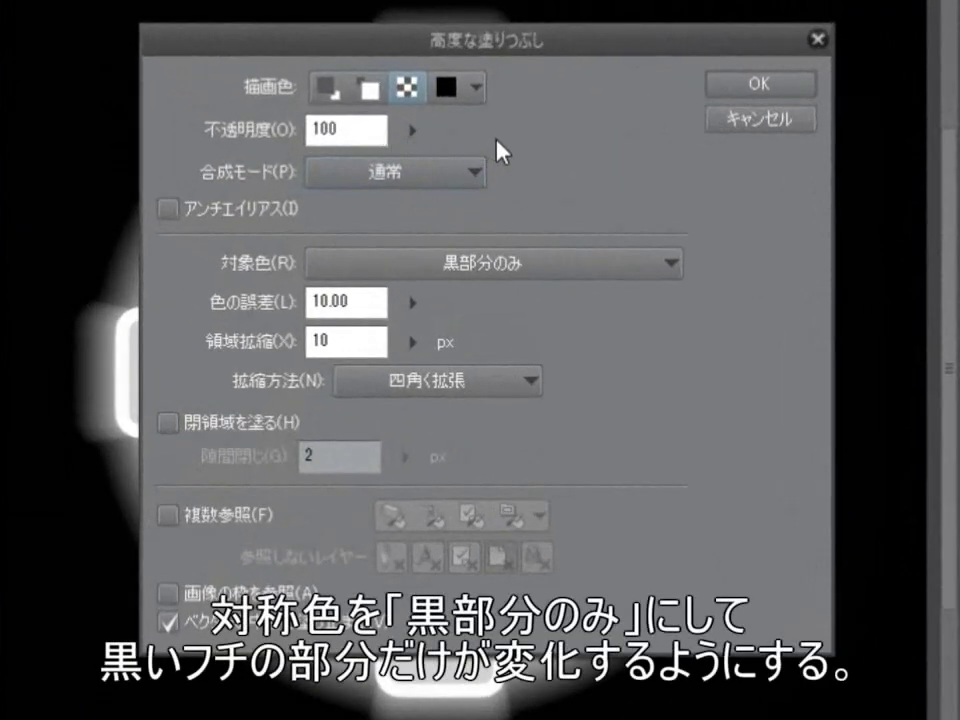
left_click(521, 262)
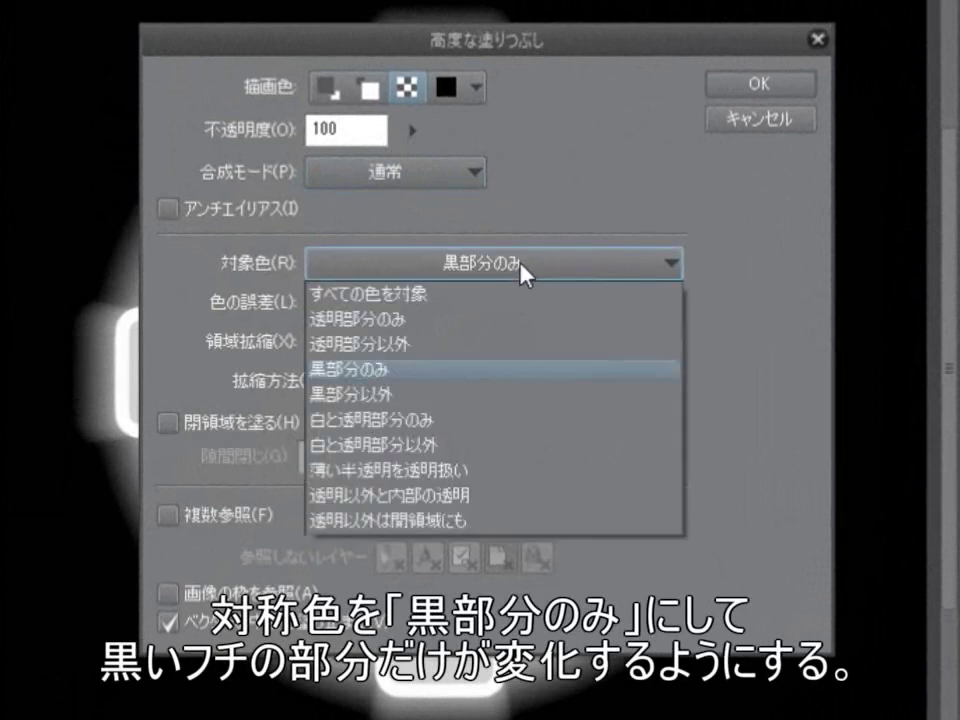
left_click(520, 263)
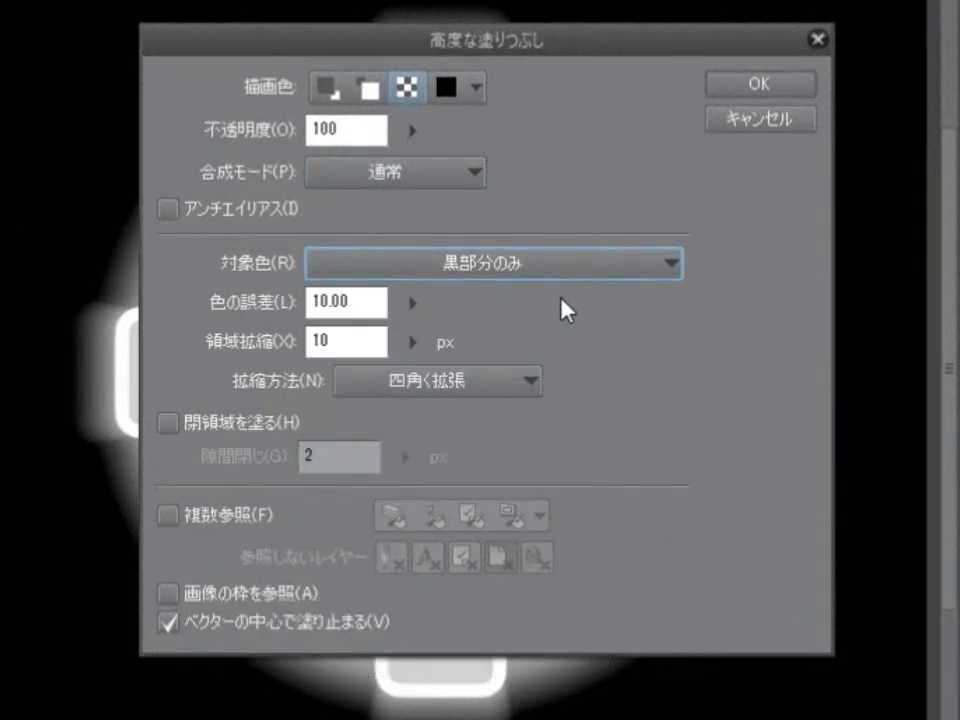
left_click_drag(530, 55, 745, 65)
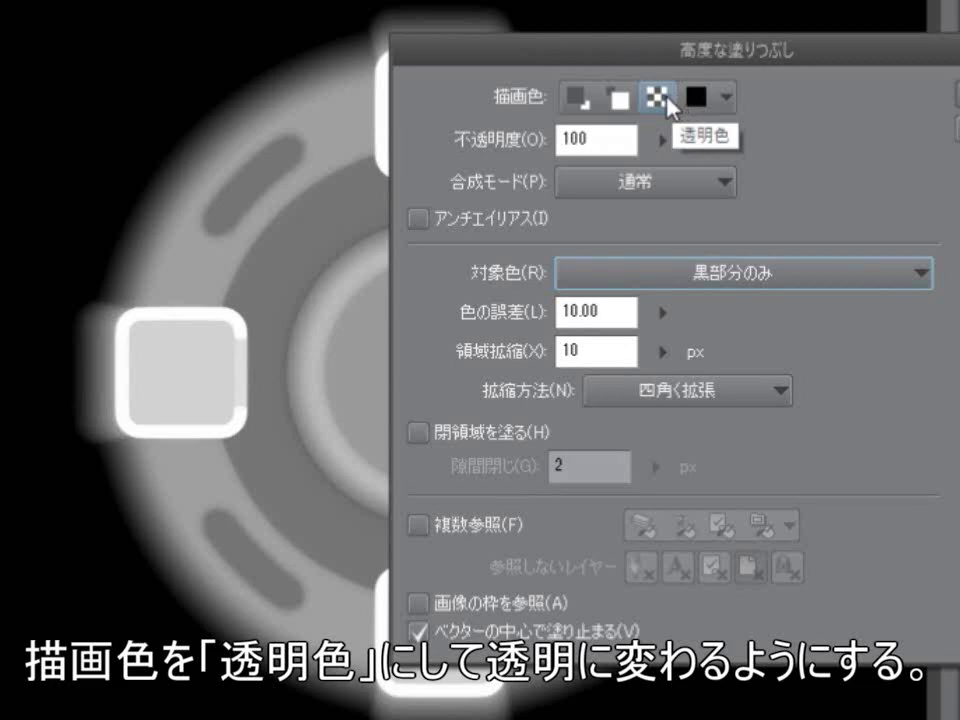
left_click(668, 97)
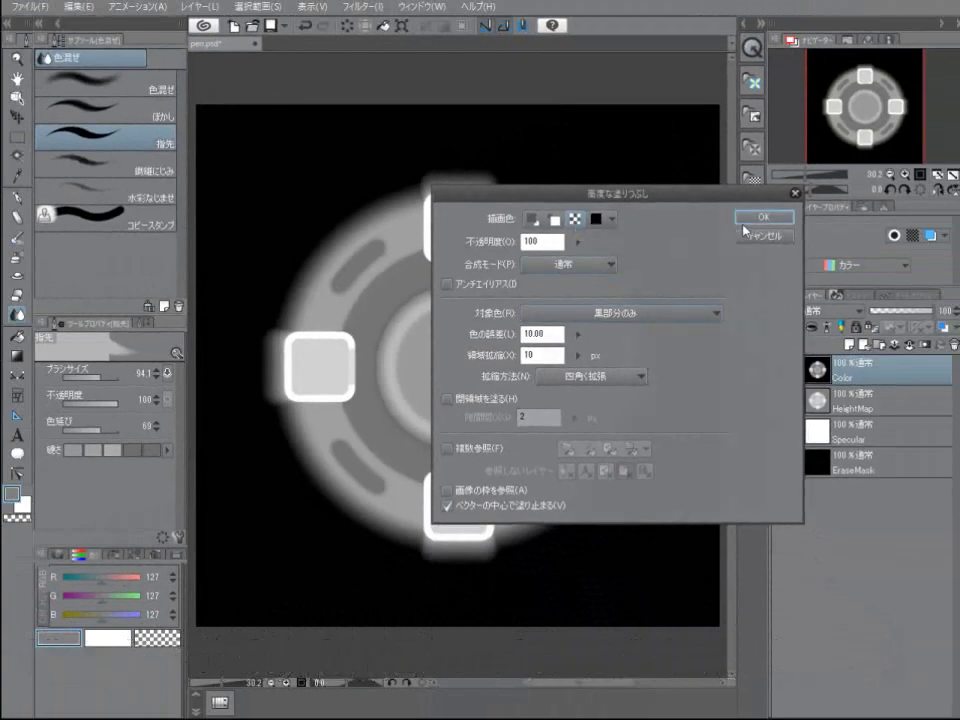
left_click(752, 217)
Step: Hide and re-show the HeightMap, Specular and EraseMask layers to check the transparency
left_click(779, 399)
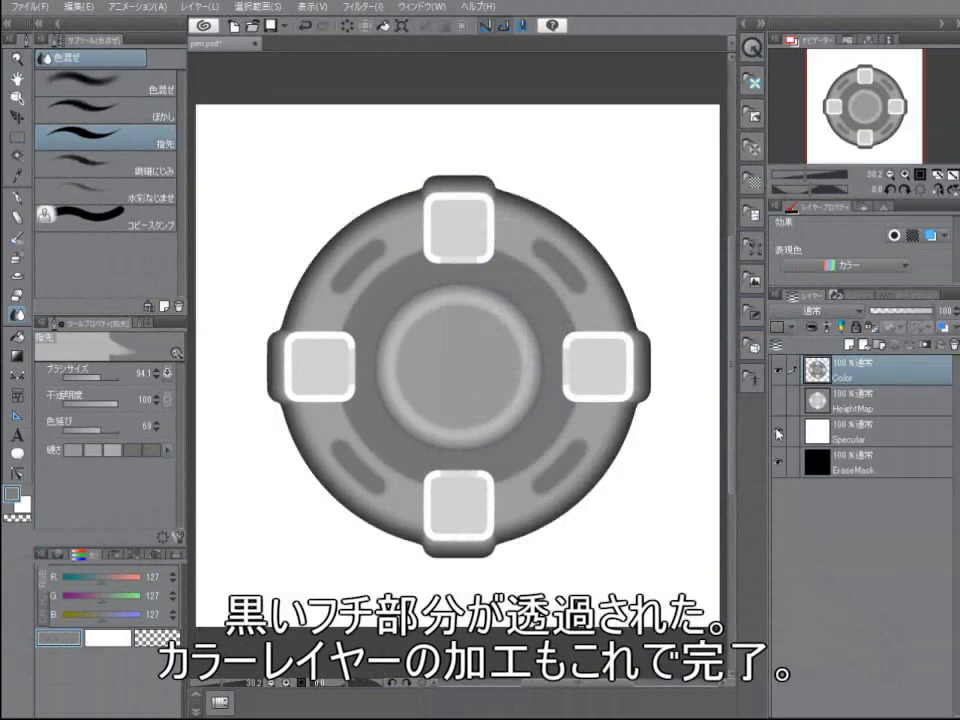
left_click(779, 431)
left_click(779, 462)
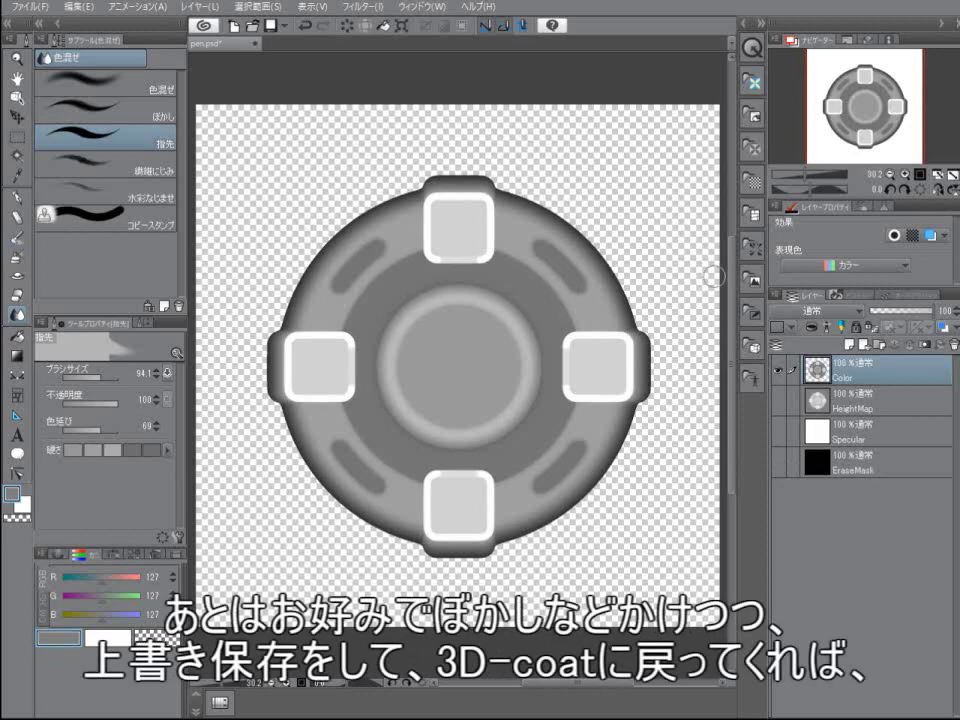
left_click(779, 462)
left_click(779, 431)
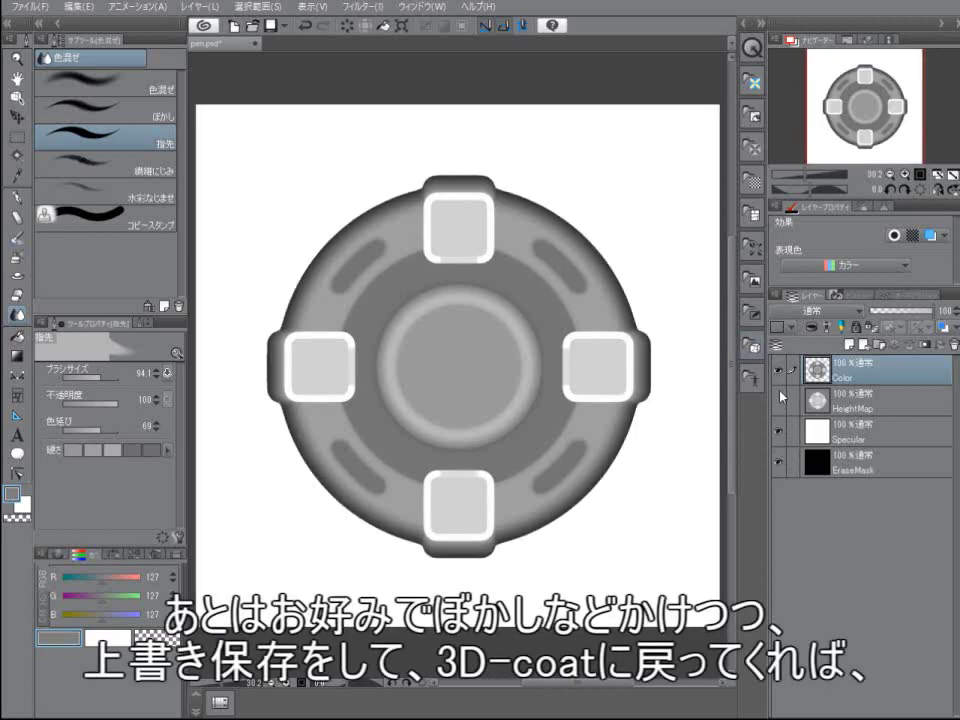
left_click(779, 399)
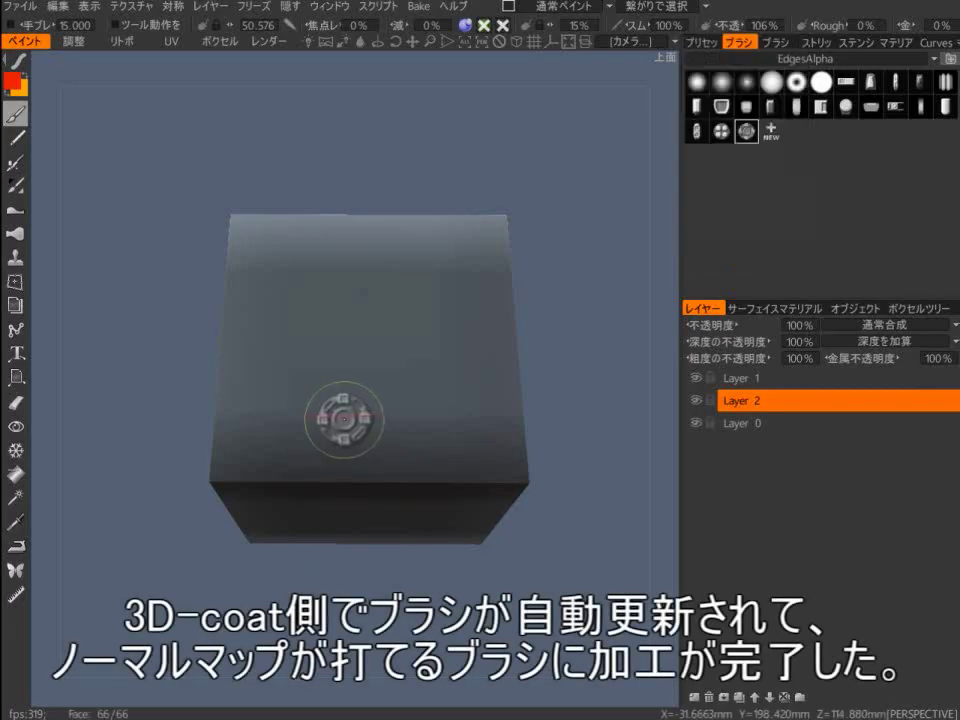
Step: Zoom and orbit to the cube's top corner and stamp the ring emblem on its top face
scroll(386, 336, "up", 3)
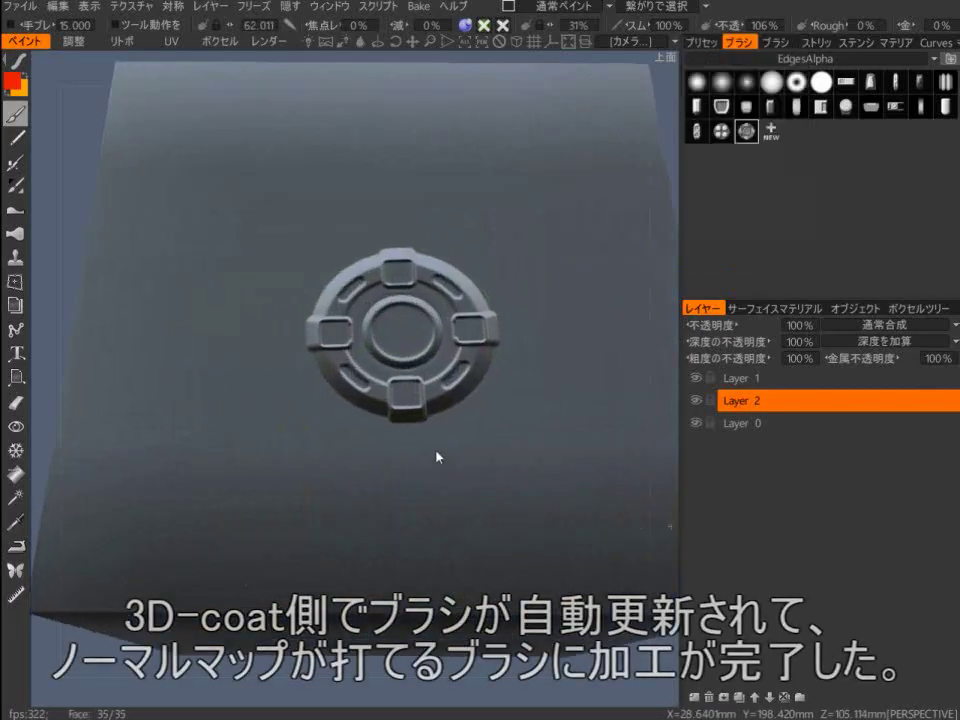
mouse_move(390, 340)
left_mouse_down("alt")
mouse_move(447, 450)
mouse_move(310, 381)
left_mouse_up("alt")
left_click(310, 381)
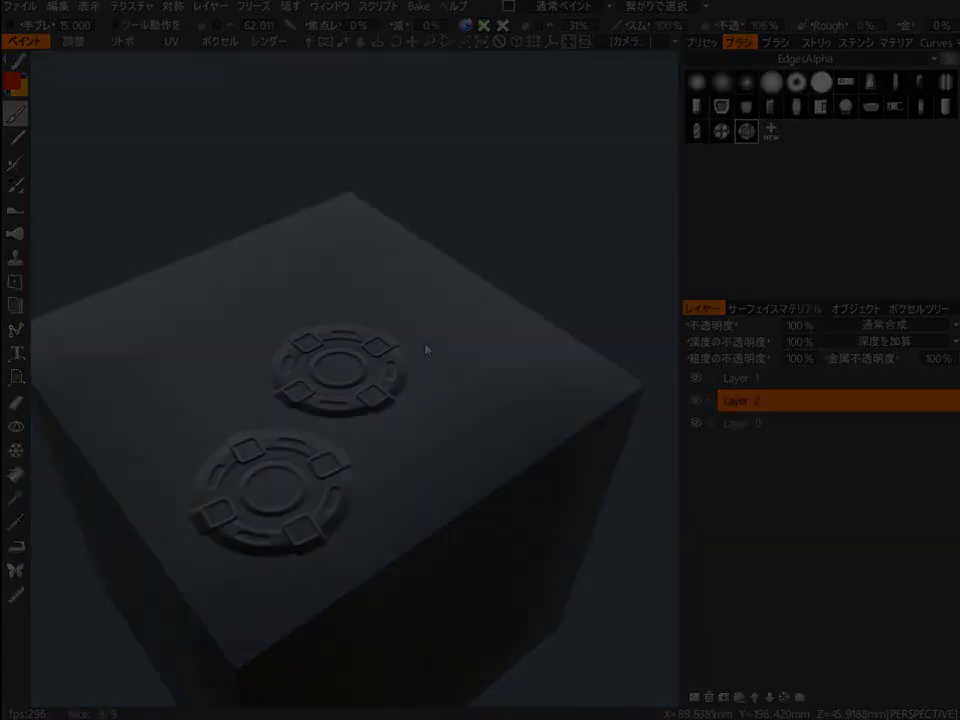